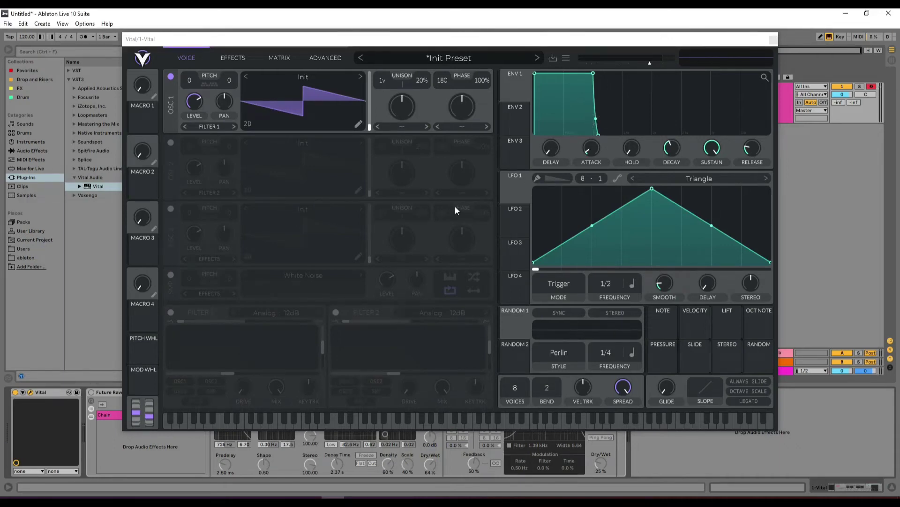
- Open oscillator 1's wavetable editor and redraw the saw as one straight ramp rising from full negative to full positive
key("g")
left_click(358, 125)
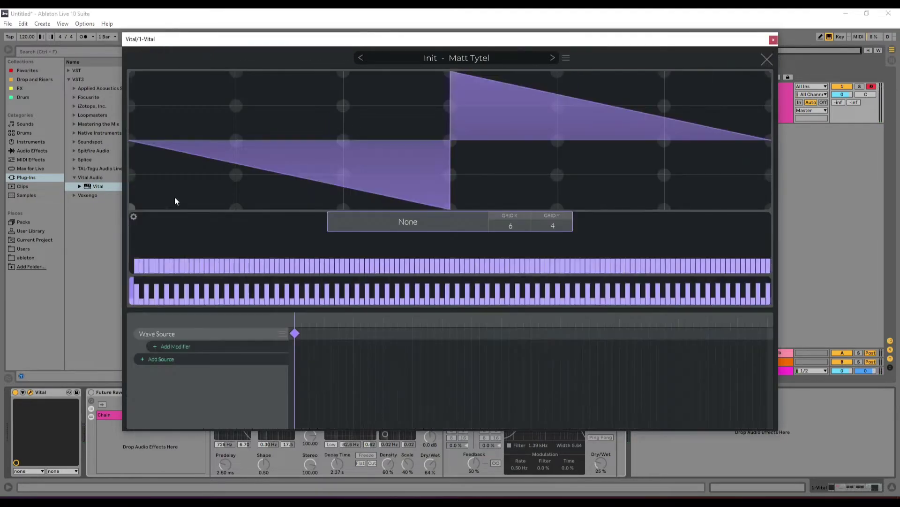
left_click_drag(317, 173, 454, 143)
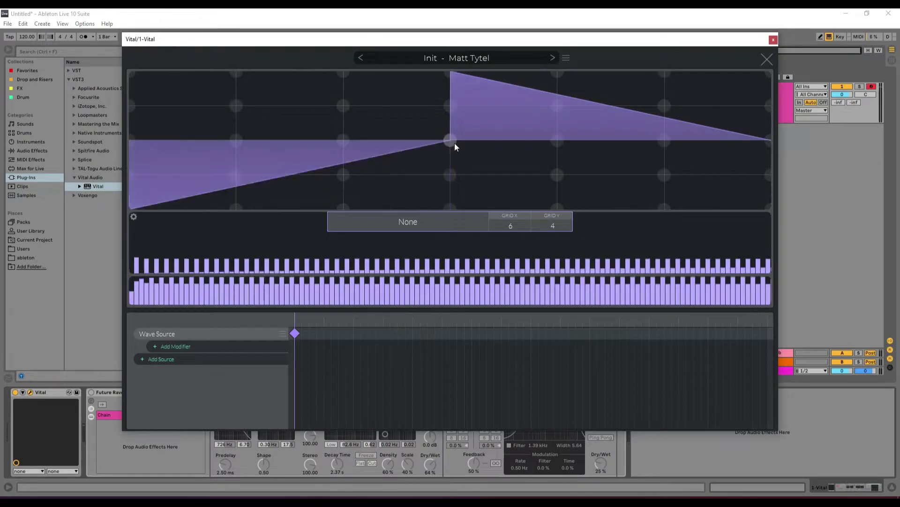
left_click_drag(743, 72, 775, 70)
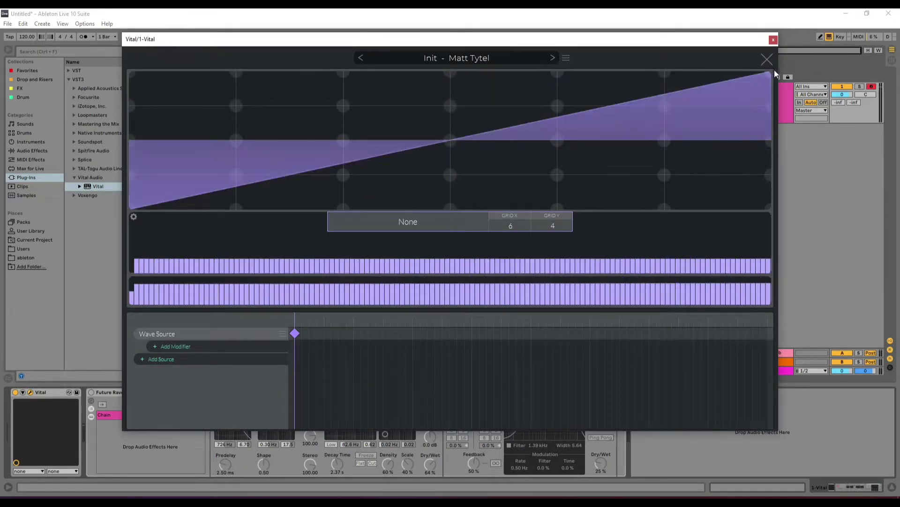
- Add a Wave Warp modifier to the wave source with X Warp 5.4 and Y Warp -0.8
left_click(163, 347)
left_click(166, 415)
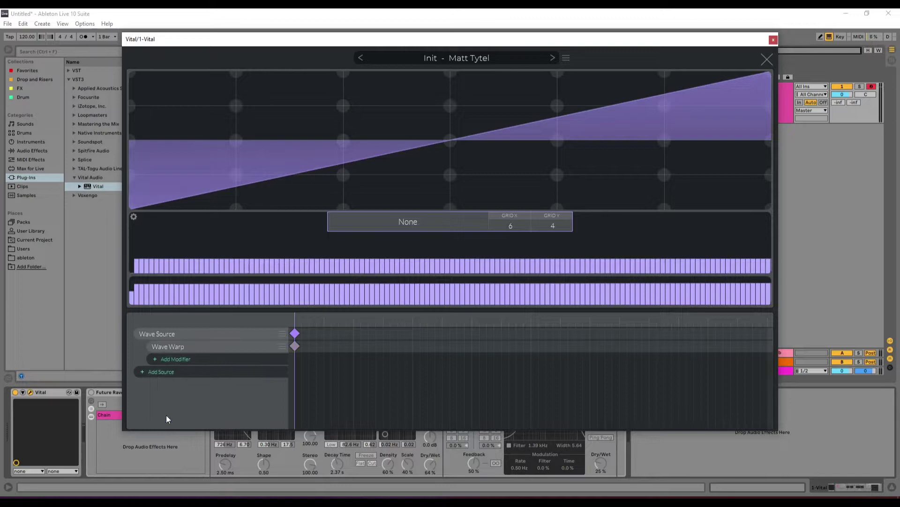
left_click(295, 346)
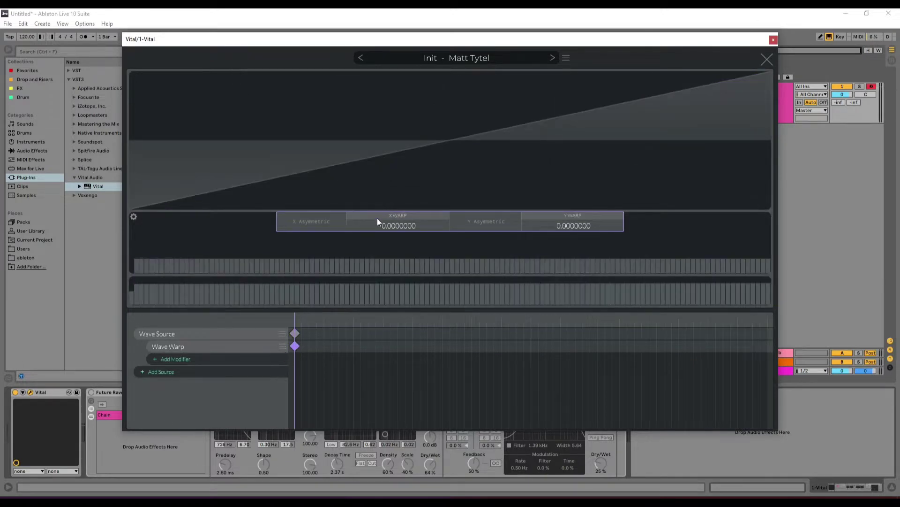
left_click_drag(378, 219, 400, 219)
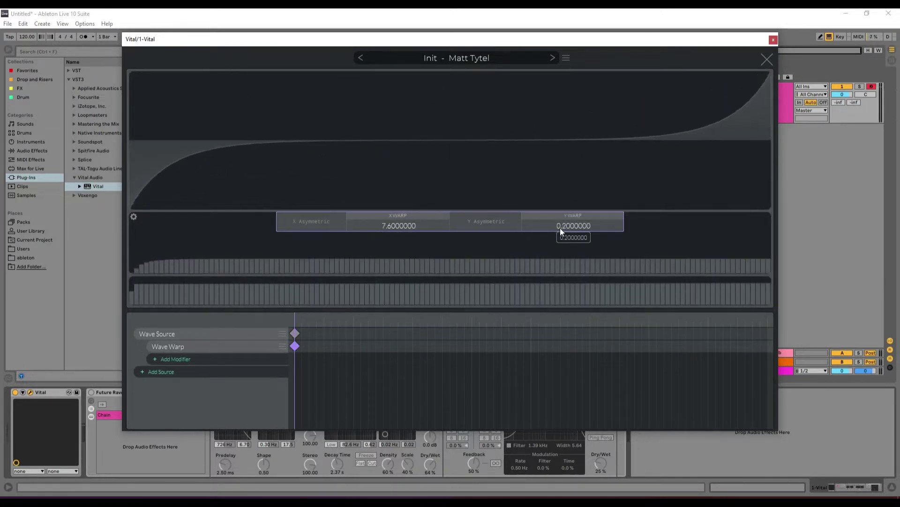
left_click_drag(560, 228, 561, 232)
left_click_drag(421, 232, 413, 230)
left_click_drag(572, 230, 573, 227)
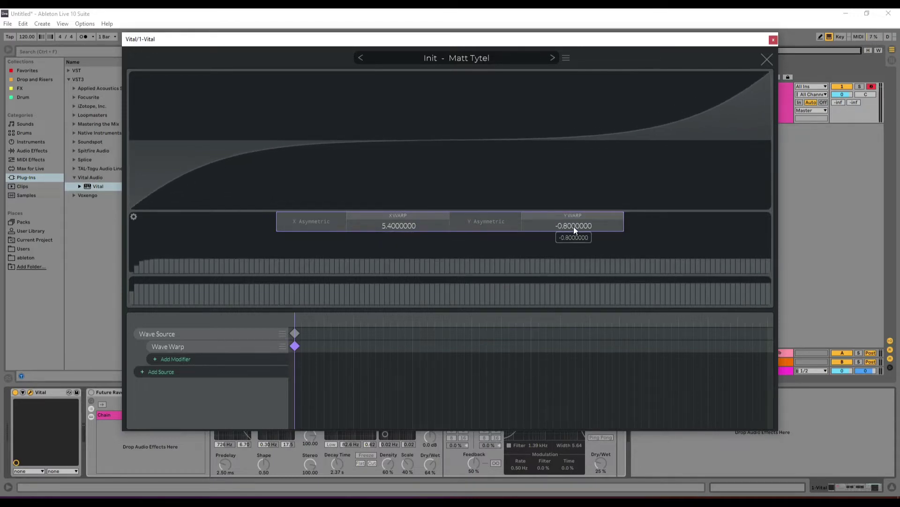
- Add a second Wave Source and draw a ramp rising from the centre line to half positive height at its end
left_click(163, 370)
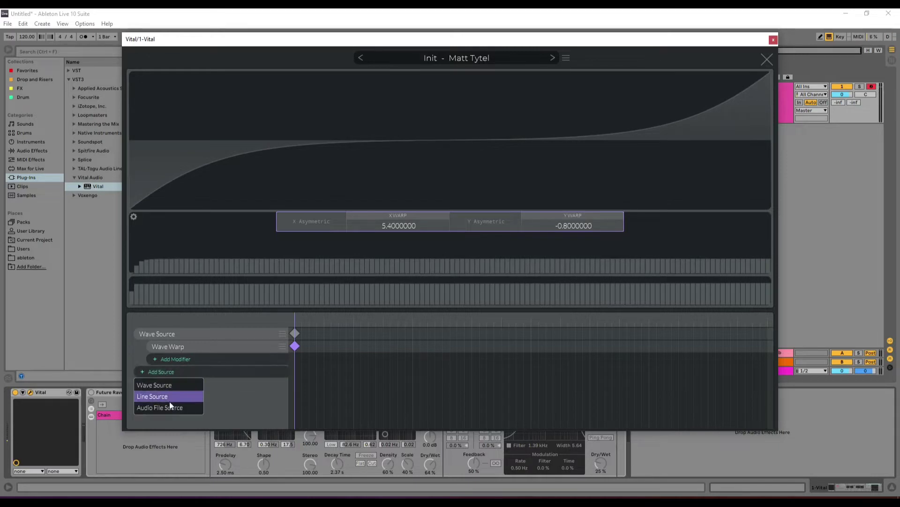
left_click(173, 386)
left_click_drag(134, 137, 452, 125)
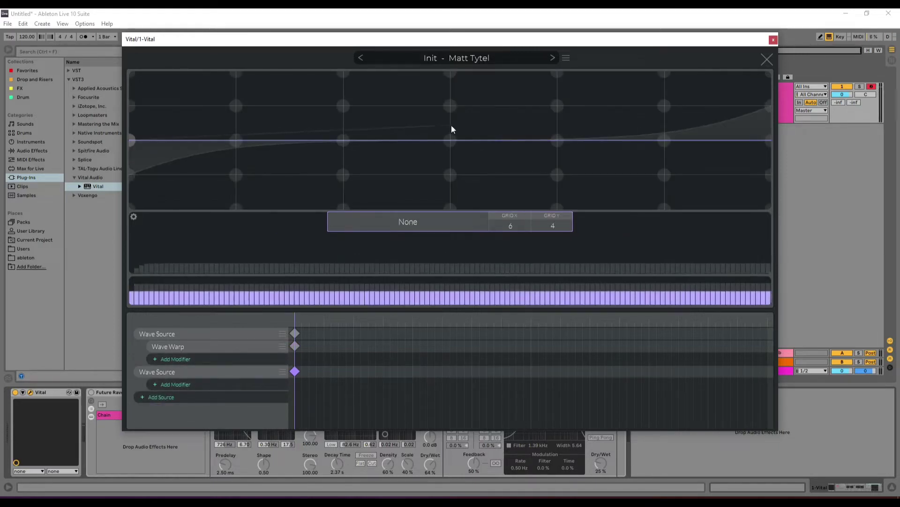
left_click(765, 107)
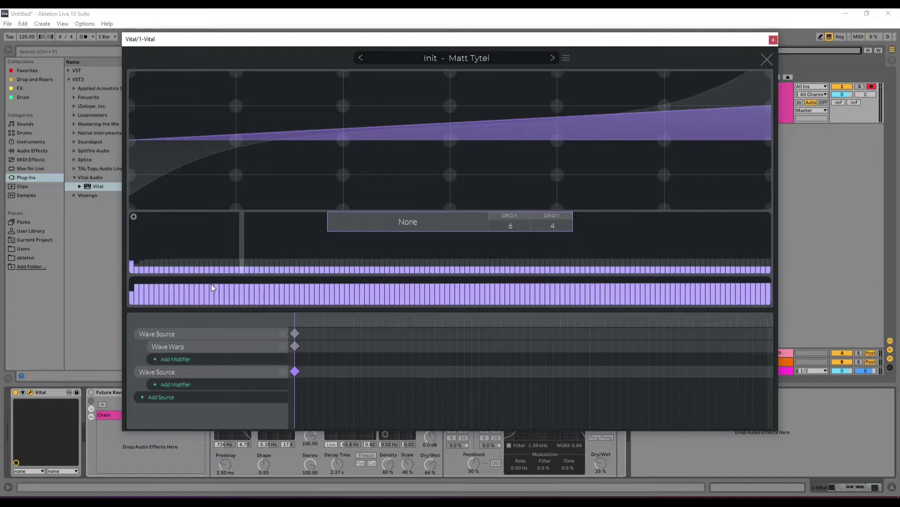
- Add a Wave Warp to the second source with X Warp 0.8 and Y Warp -3, and close the wavetable editor
left_click(150, 386)
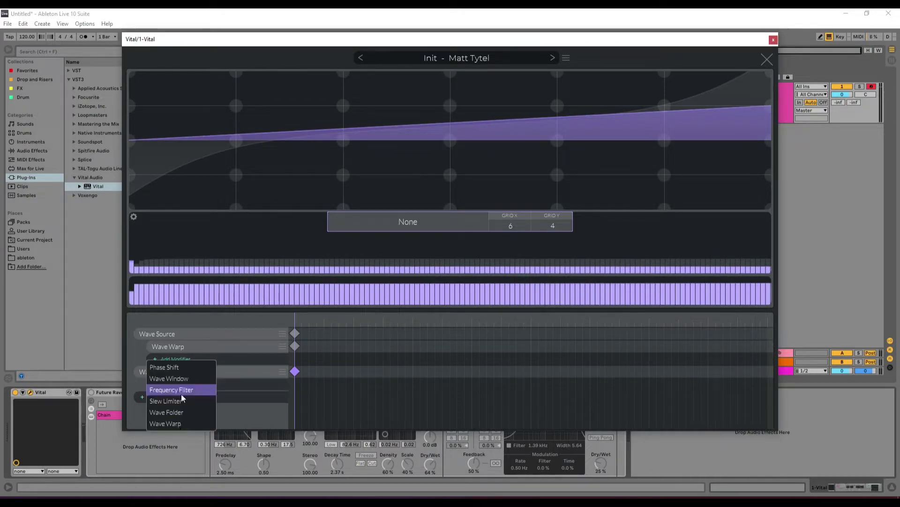
left_click(179, 423)
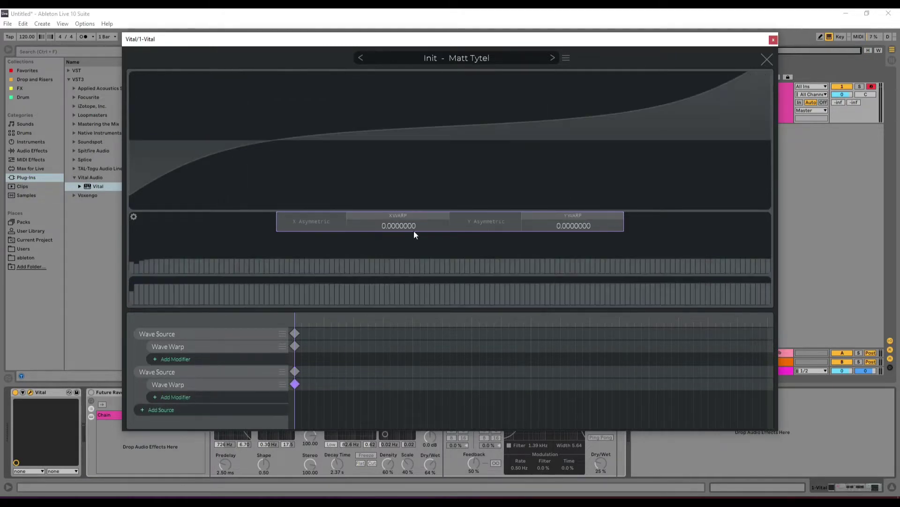
left_click_drag(414, 230, 417, 223)
left_click_drag(575, 223, 584, 241)
left_click_drag(415, 228, 417, 224)
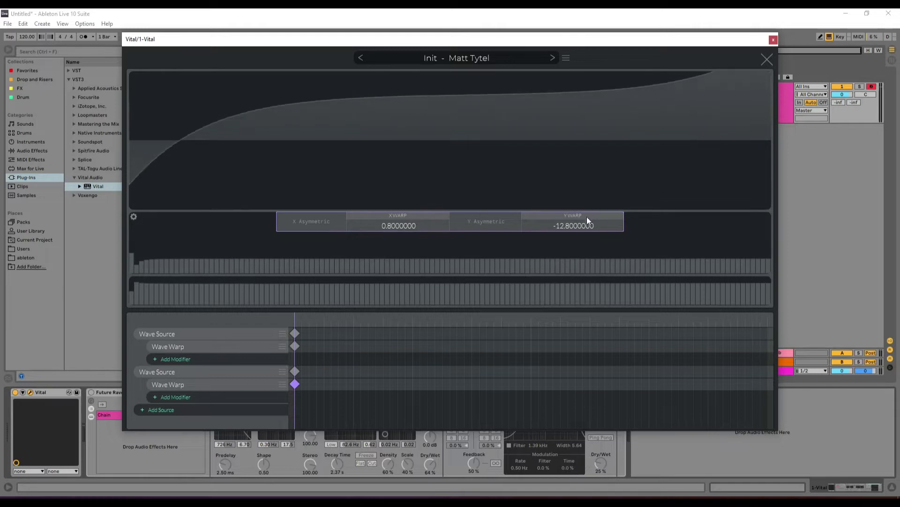
left_click_drag(586, 219, 582, 201)
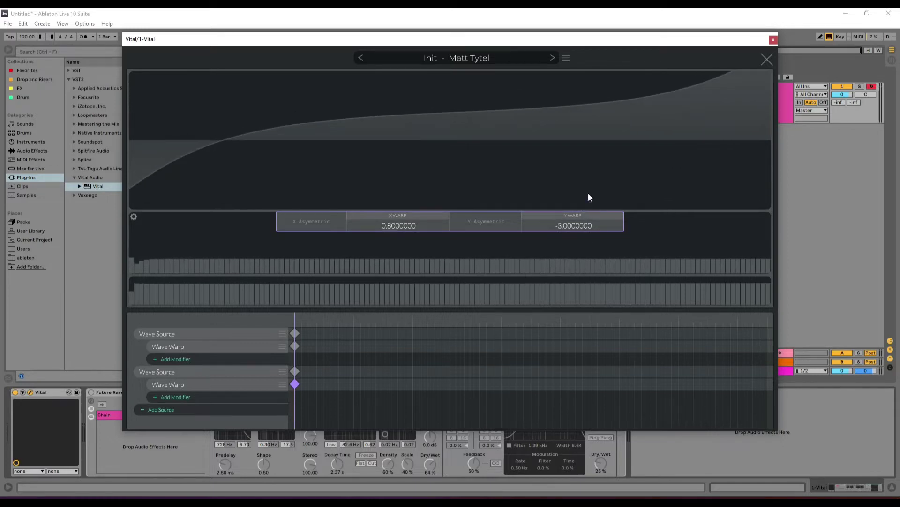
left_click(767, 59)
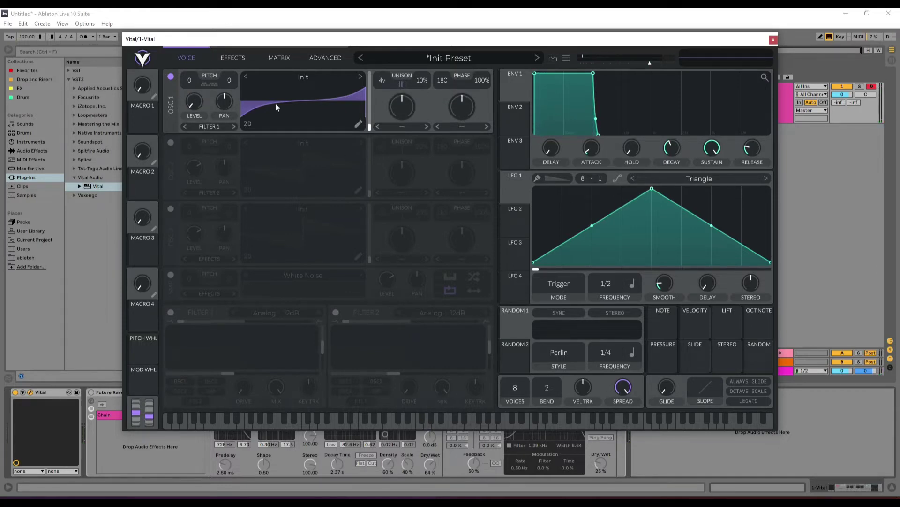
- Shift LFO 1's peak to about a quarter of the cycle with a curved rise, and set its frequency to 0.243 secs
left_click_drag(638, 194, 562, 207)
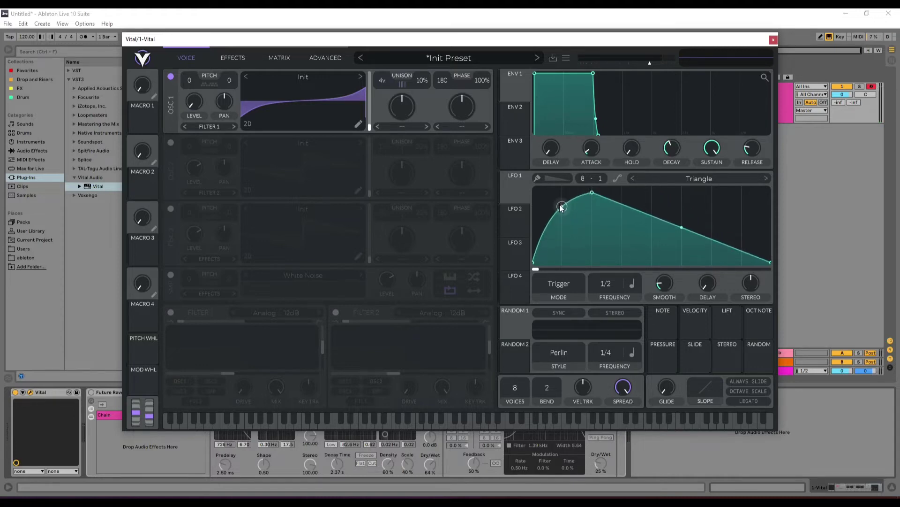
left_click(639, 286)
left_click(640, 296)
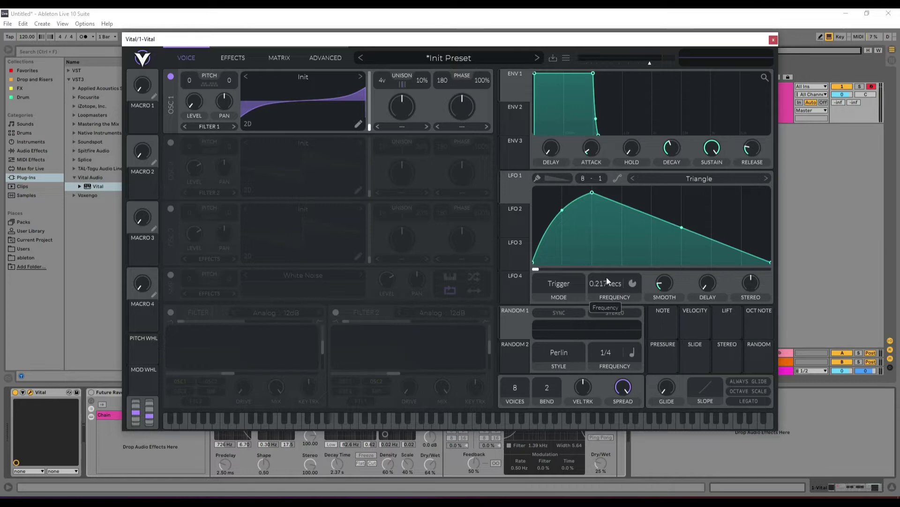
left_click_drag(606, 277, 607, 276)
- Modulate oscillator 1's level with LFO 1, and shorten Envelope 1's decay with a lower sustain
left_click_drag(521, 190, 93, 107)
left_click_drag(203, 102, 203, 103)
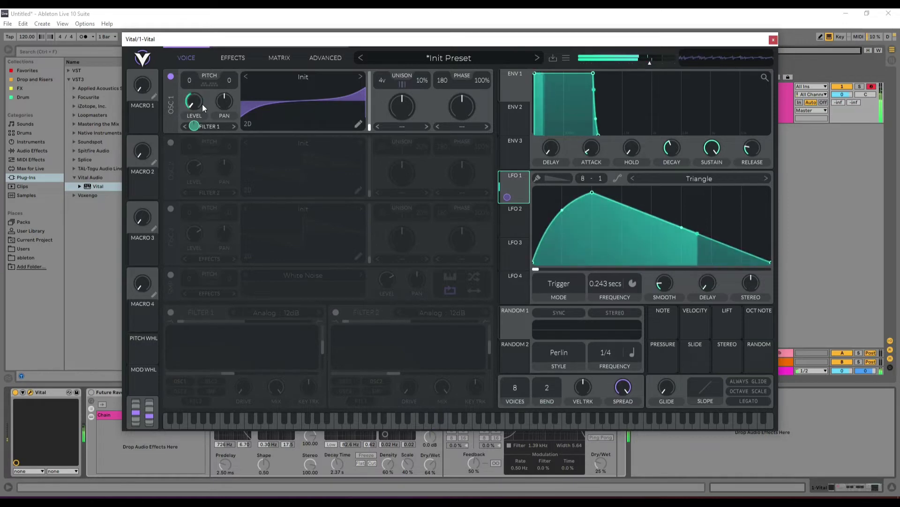
left_click_drag(593, 74, 548, 96)
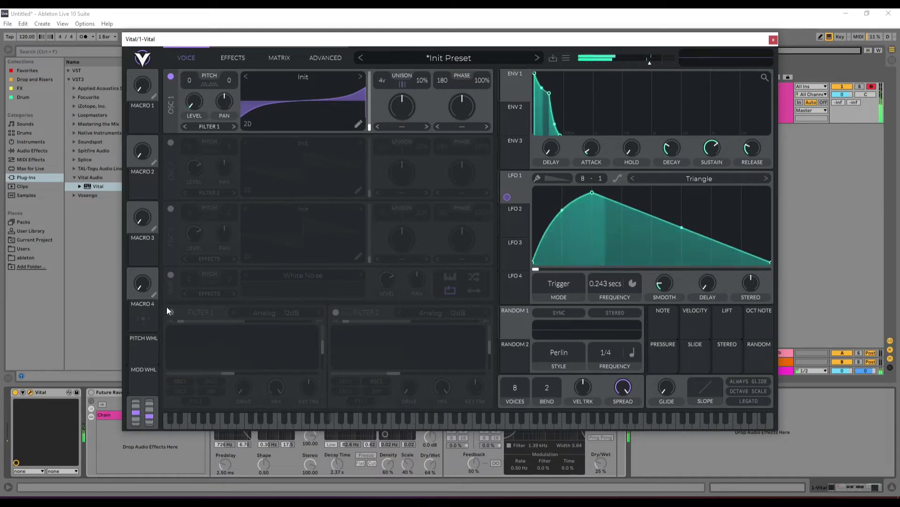
- Enable Filter 1 with minimum resonance and a slightly higher cutoff, and modulate the cutoff with Envelope 1
left_click(170, 312)
left_click_drag(319, 353, 317, 400)
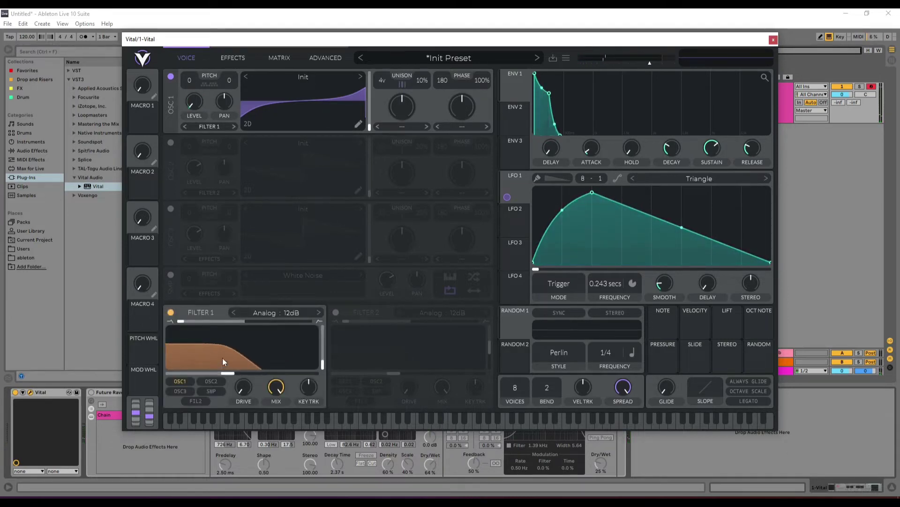
left_click_drag(254, 378, 261, 378)
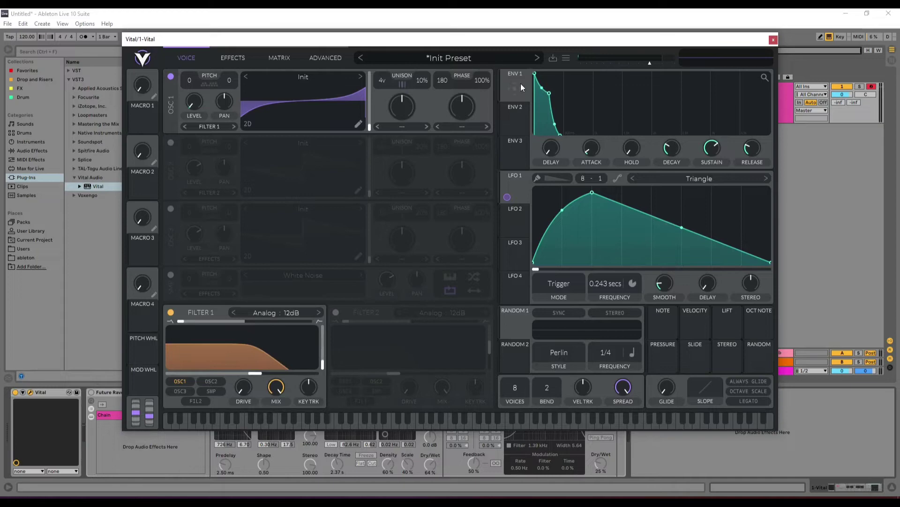
left_click_drag(520, 84, 267, 373)
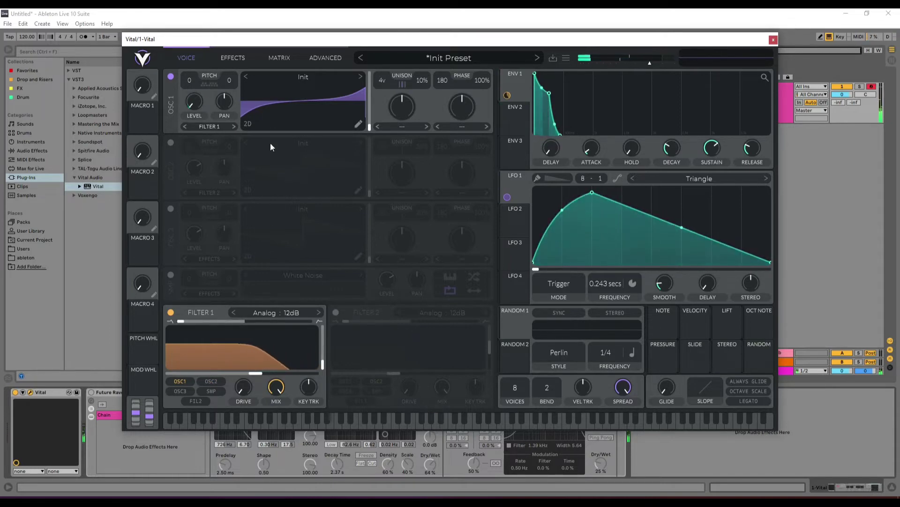
- Enable oscillator 2 with the Future Rave lead 4 wavetable and set its unison to 4 voices at 10% detune
left_click(169, 143)
left_click(310, 143)
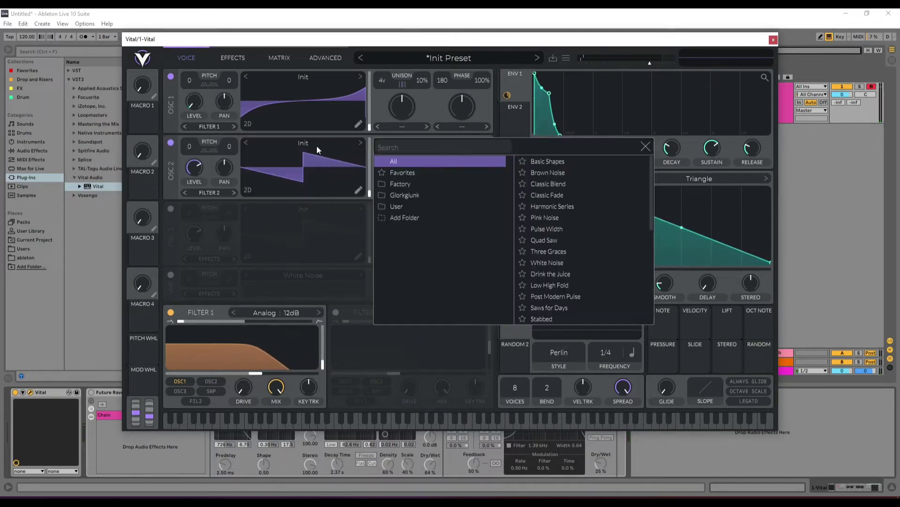
scroll(562, 298, "down", 1)
scroll(561, 298, "down", 3)
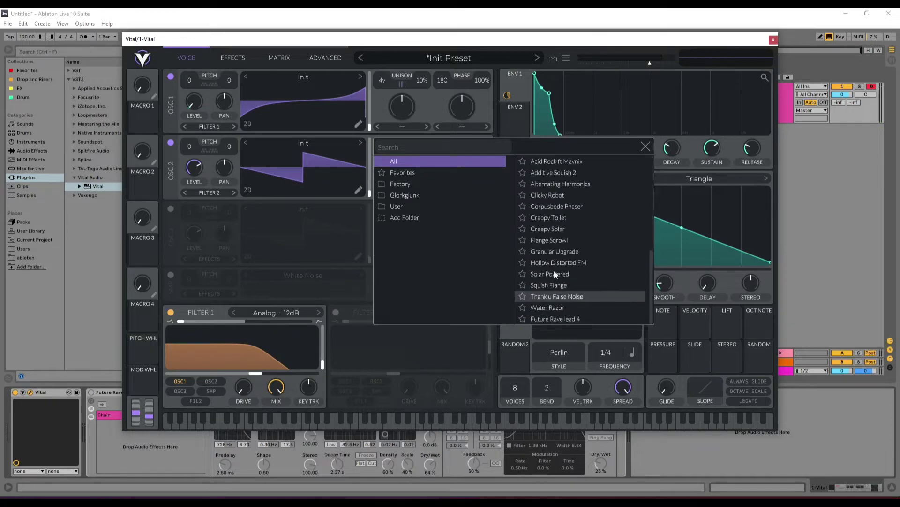
double_click(561, 316)
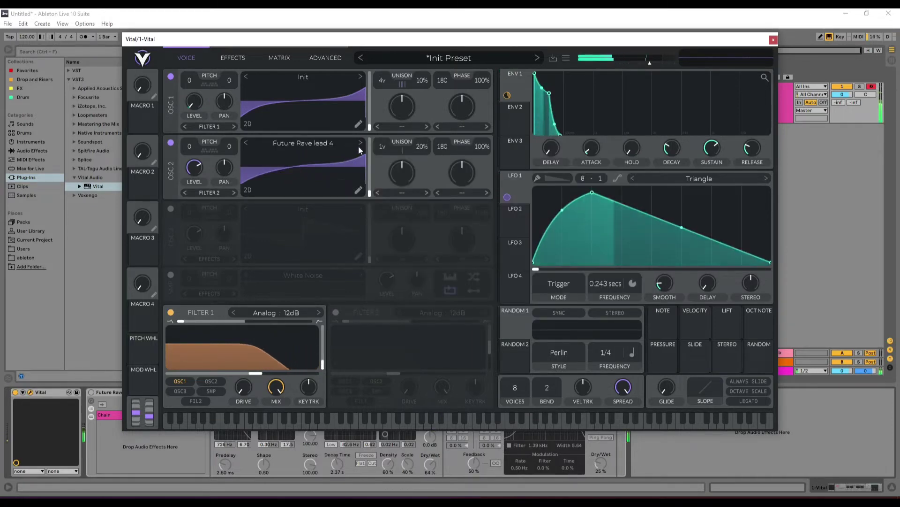
left_click_drag(382, 146, 389, 167)
mouse_move(427, 143)
left_mouse_down()
mouse_move(425, 162)
mouse_move(426, 154)
left_mouse_up()
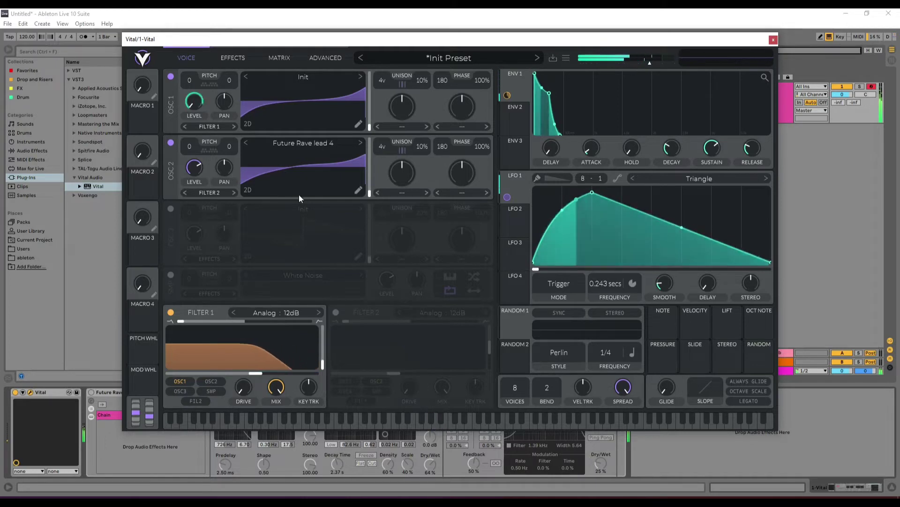
- Modulate oscillator 2's level with LFO 1, play a note to audition it, and switch oscillator 2 off
left_click_drag(507, 197, 196, 169)
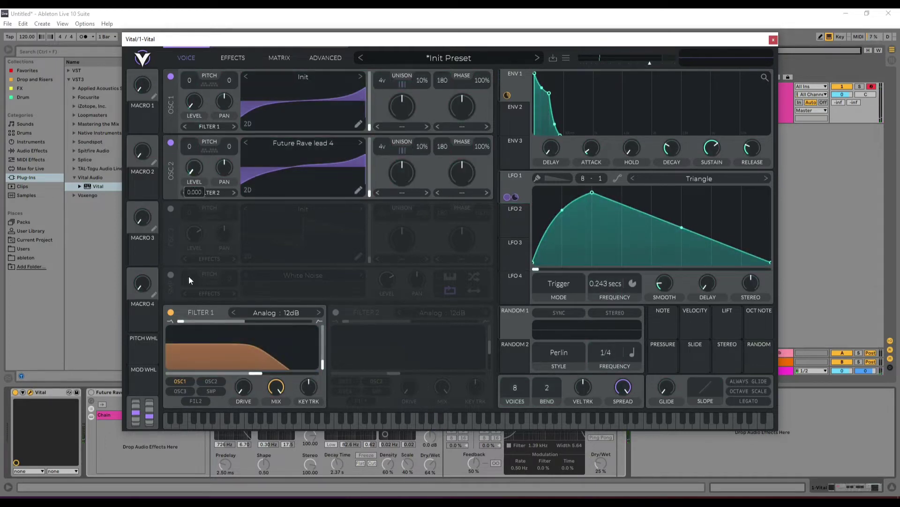
key("a")
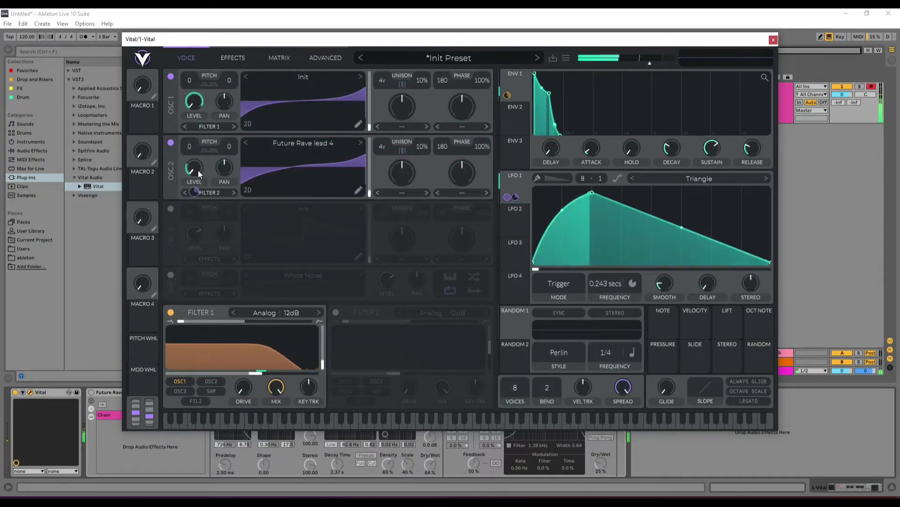
left_click(171, 142)
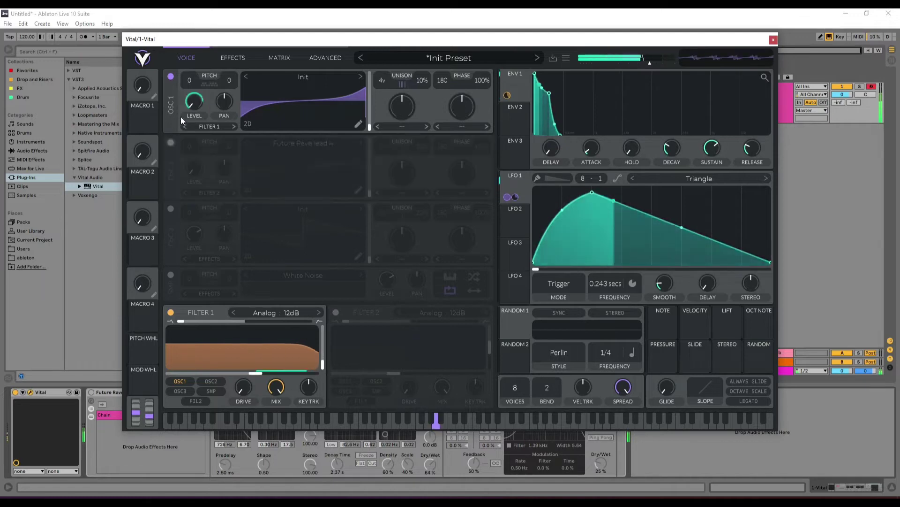
- Enable the Soft Clip distortion effect with its drive modulated by LFO 1, and set the synth's voice count to 1
left_click(231, 58)
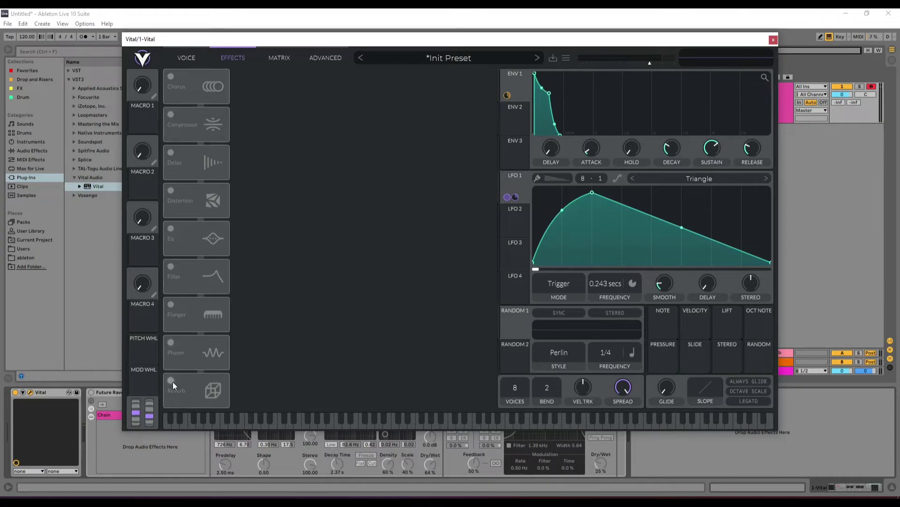
left_click(170, 190)
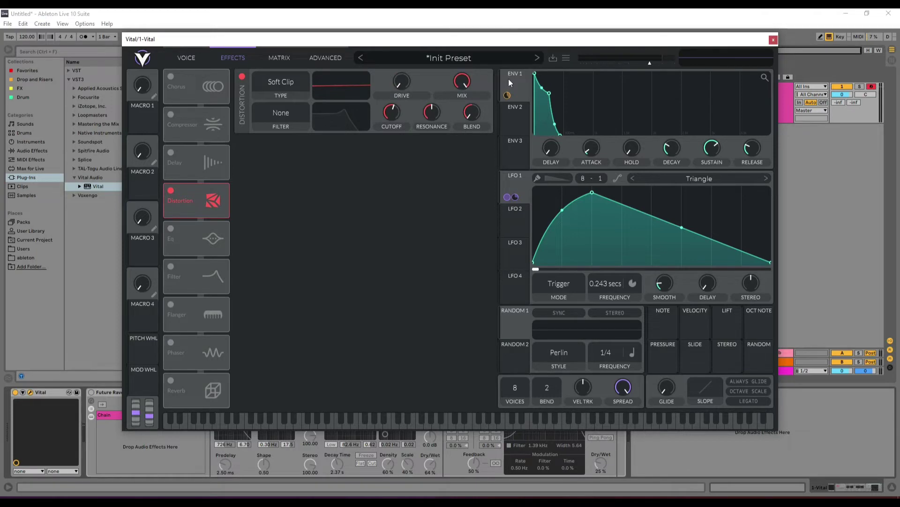
left_click_drag(401, 82, 398, 74)
left_click_drag(520, 388, 520, 418)
- Place an enabled Multiband compressor after the distortion and adjust the upper thresholds of its low and high bands
left_click(170, 115)
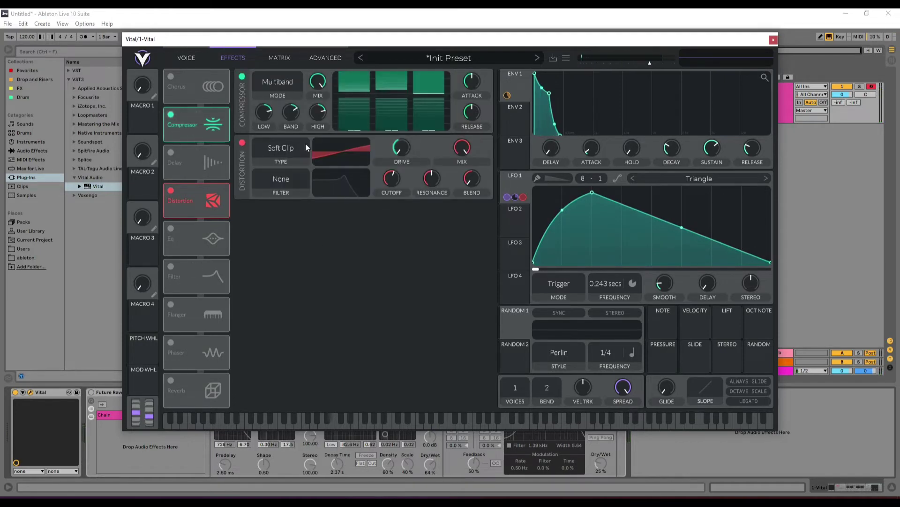
left_click_drag(198, 127, 198, 191)
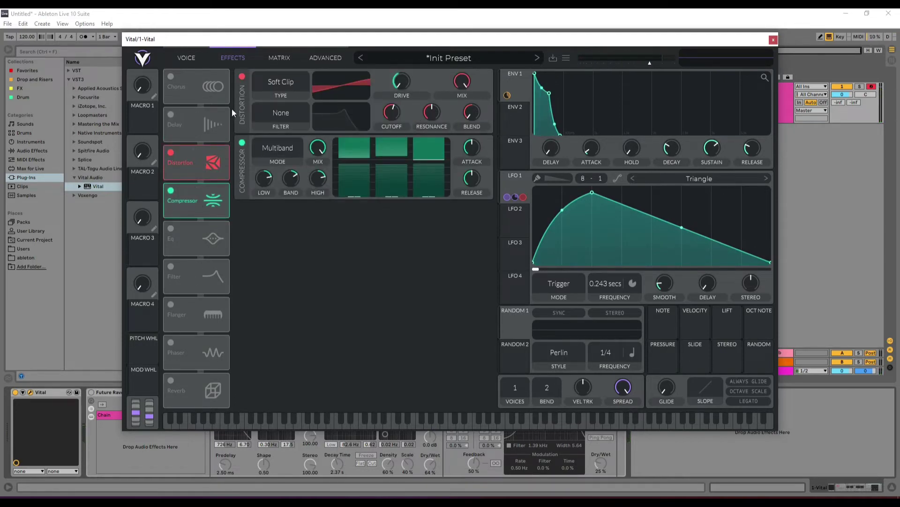
left_click_drag(353, 160, 359, 155)
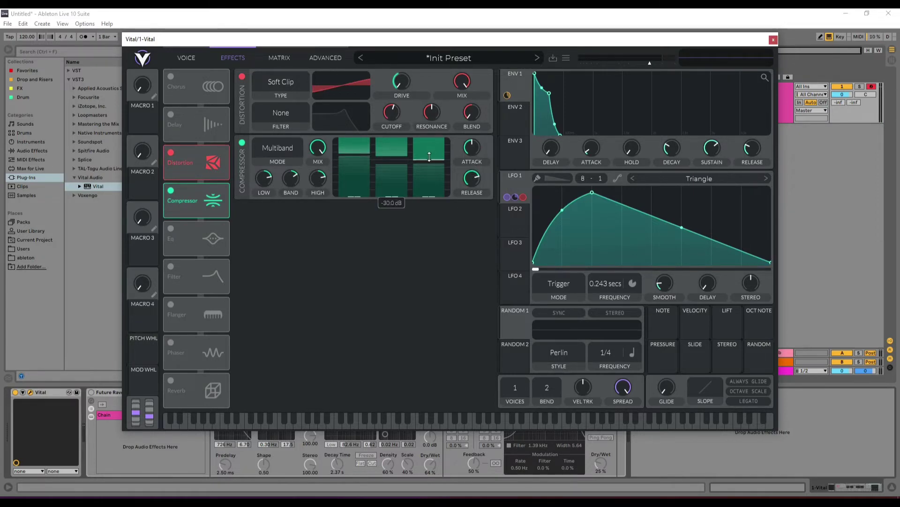
mouse_move(431, 147)
left_mouse_down()
mouse_move(433, 156)
mouse_move(397, 145)
mouse_move(438, 161)
mouse_move(440, 151)
left_mouse_up()
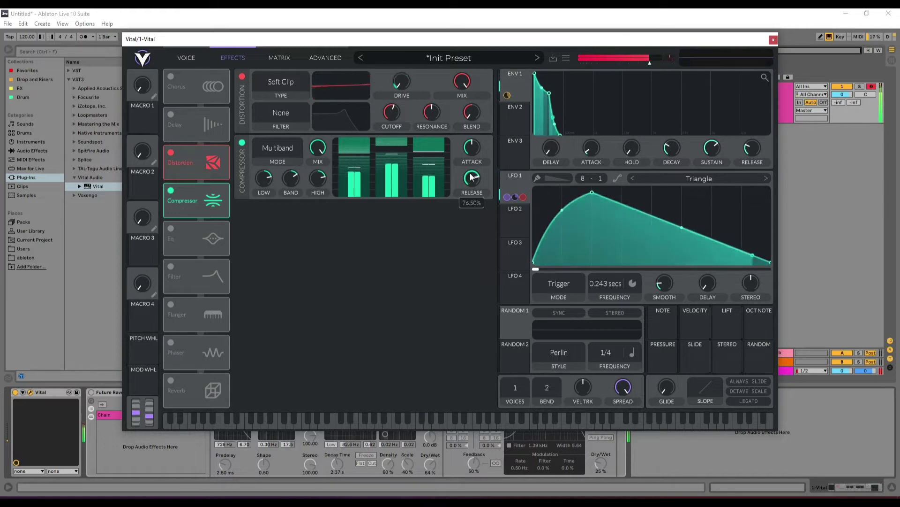
- Set the compressor's release to 75%, and enable the Reverb with its low shelf pulled down and its mix adjusted
left_click_drag(470, 205, 474, 177)
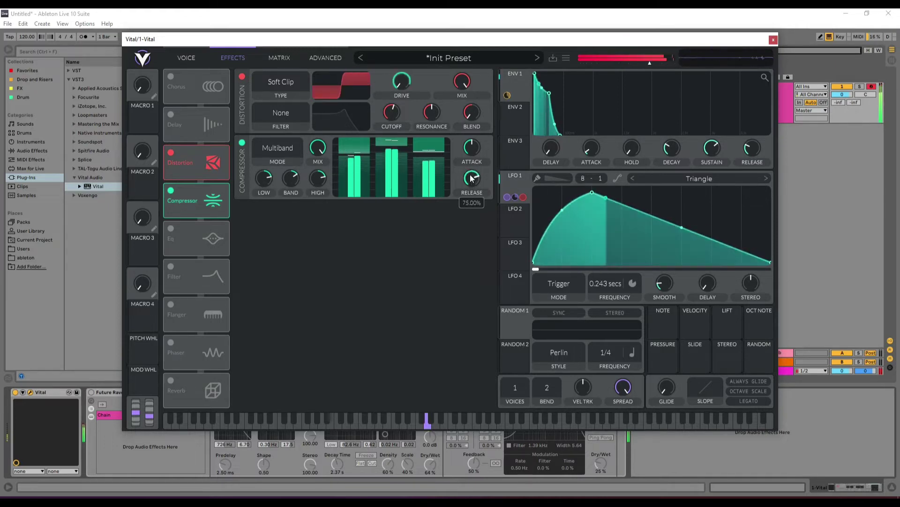
left_click(170, 379)
left_click_drag(288, 216, 294, 245)
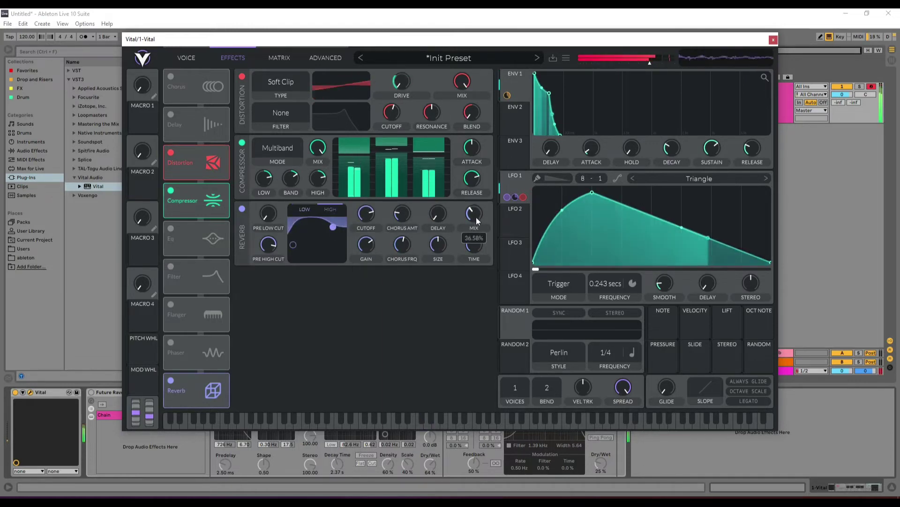
left_click_drag(477, 217, 478, 230)
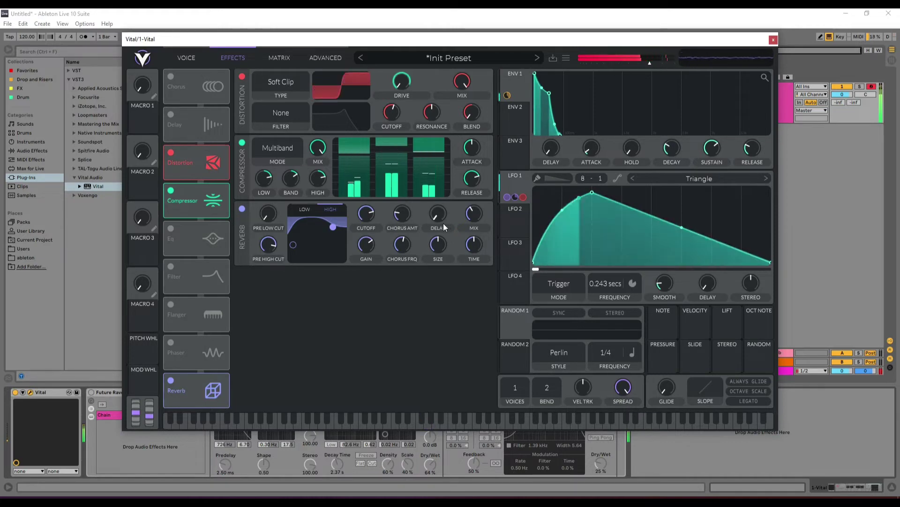
- Enable the EQ with a low cut and a high cut, and modulate the high band's cutoff with LFO 1
left_click(169, 266)
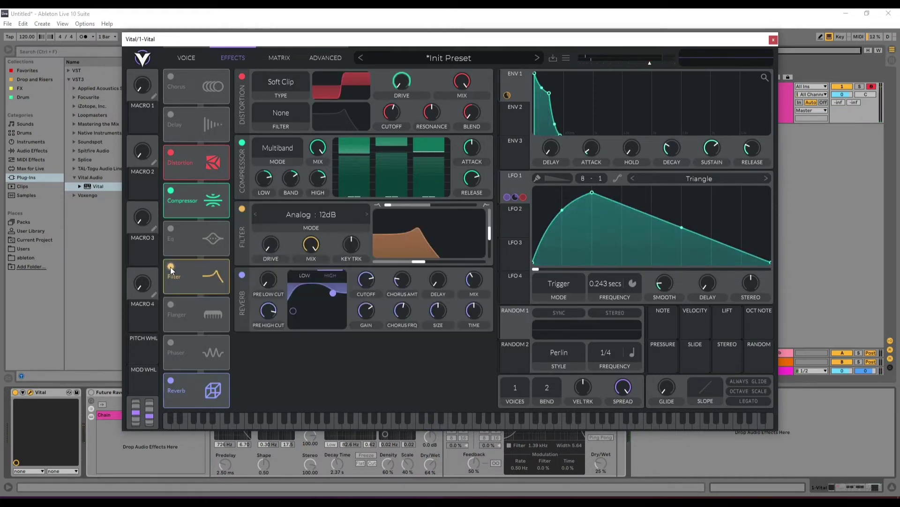
left_click(170, 266)
left_click(170, 228)
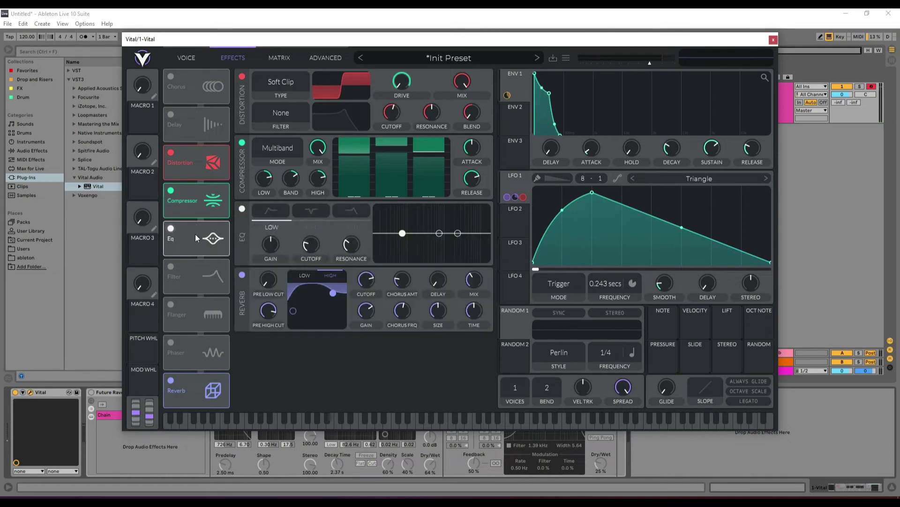
left_click(287, 216)
left_click_drag(402, 233, 480, 234)
left_click(357, 213)
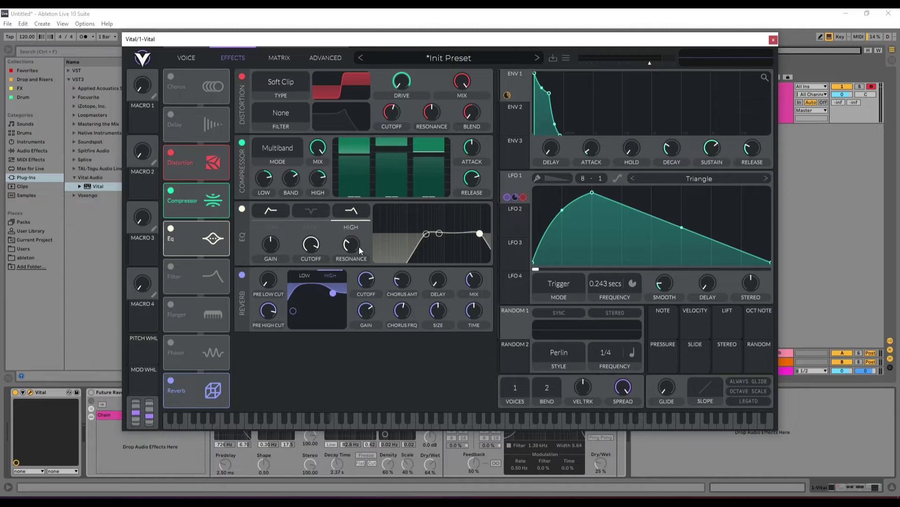
left_click_drag(507, 190, 317, 249)
- Enable the Flanger and Phaser with their mixes at zero, and assign Macro 2 to both mixes
left_click(171, 304)
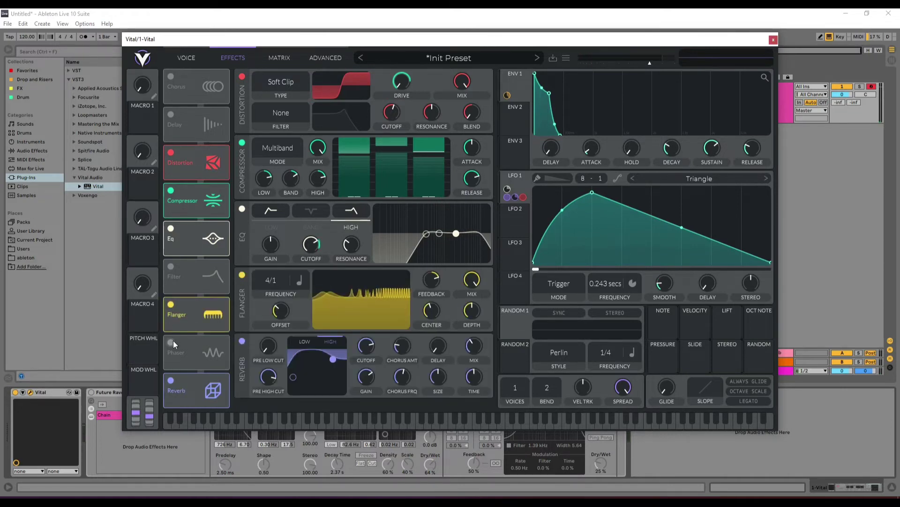
left_click(171, 341)
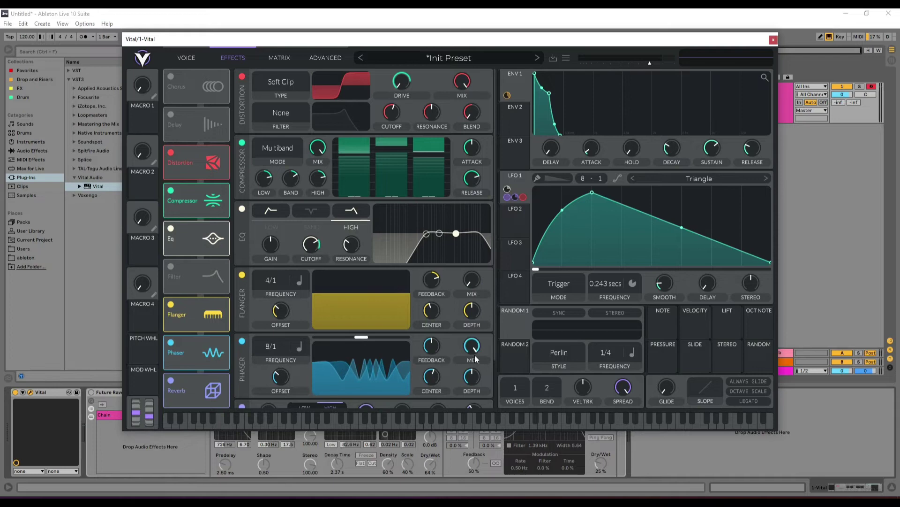
left_click_drag(472, 348, 472, 497)
left_click_drag(143, 186, 471, 284)
left_click_drag(144, 185, 471, 349)
left_click_drag(142, 158, 147, 111)
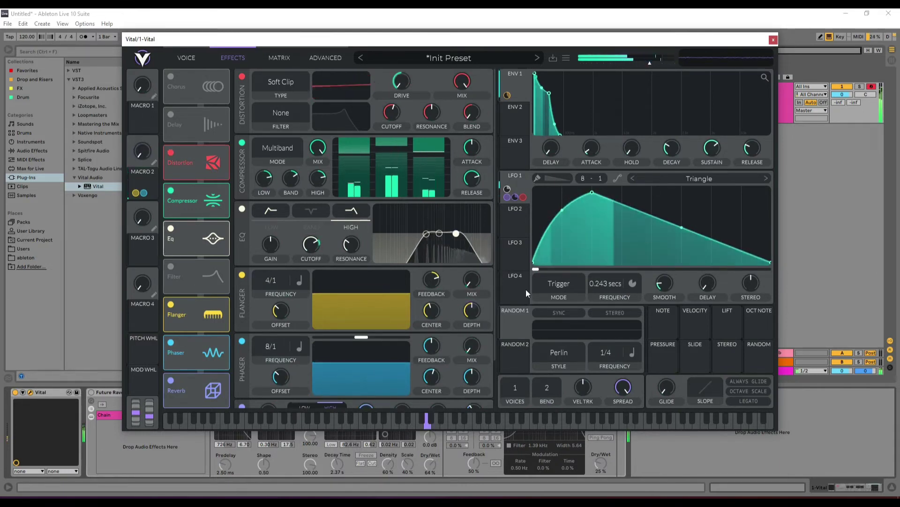
- Modulate LFO 1's frequency with Macro 4, try out the macro, and close the Vital window
mouse_move(143, 285)
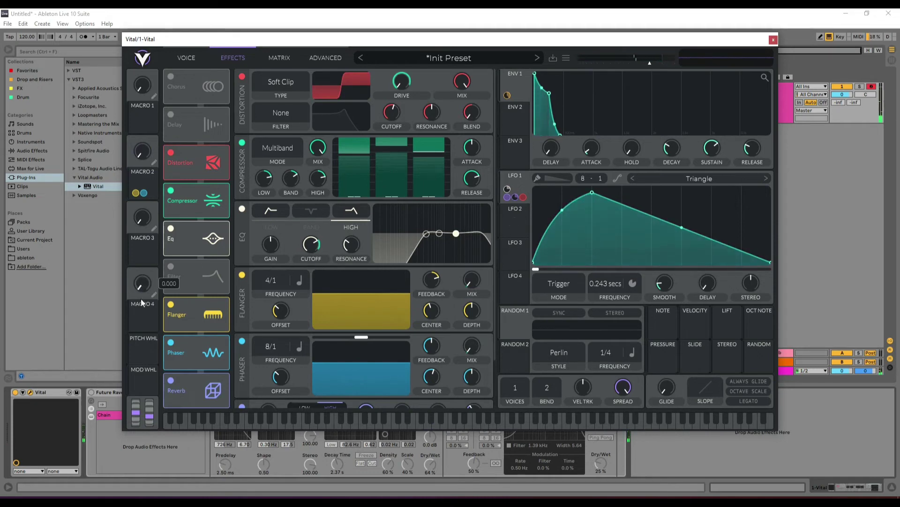
left_click_drag(135, 325, 566, 275)
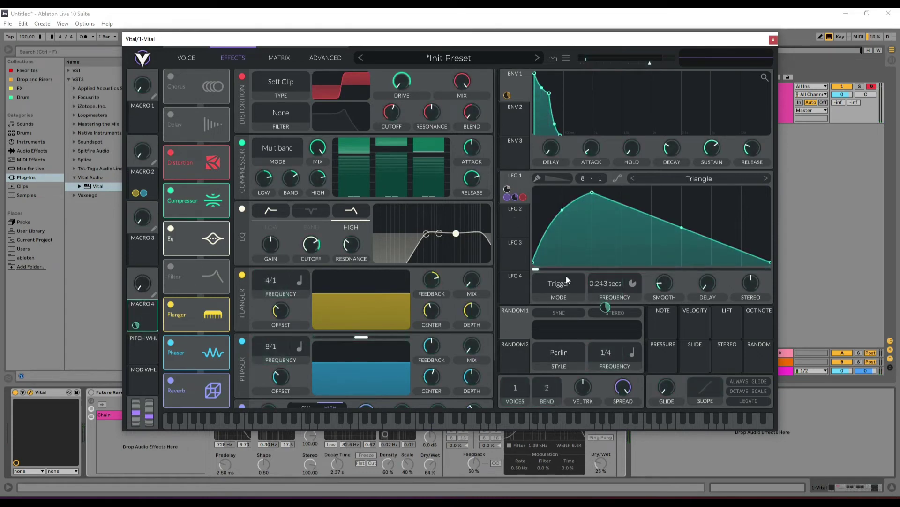
mouse_move(143, 287)
left_mouse_down()
mouse_move(141, 238)
mouse_move(147, 288)
mouse_move(139, 298)
left_mouse_up()
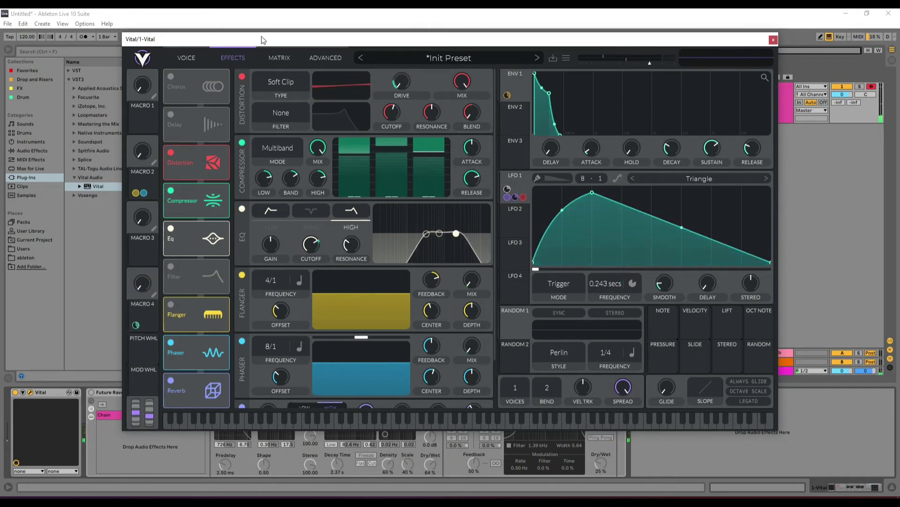
left_click(773, 40)
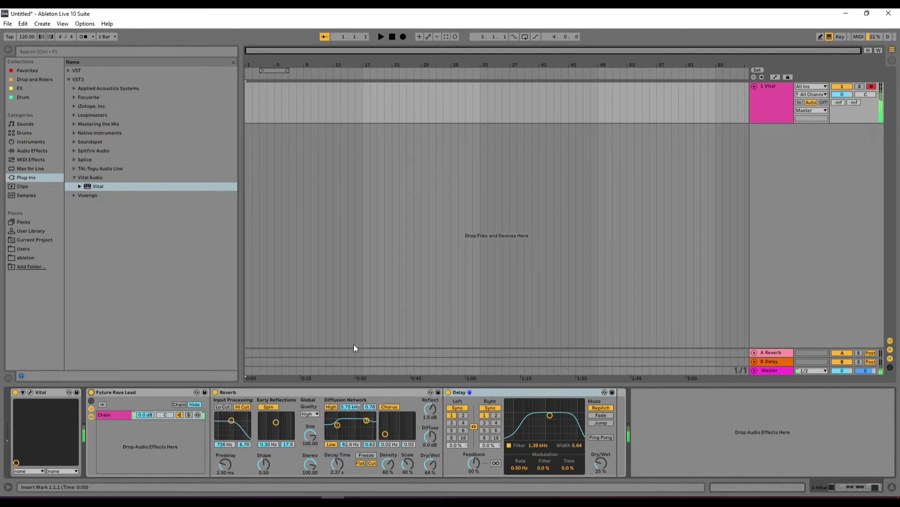
- Reopen the Vital window and enable the White Noise sample source
left_click(30, 392)
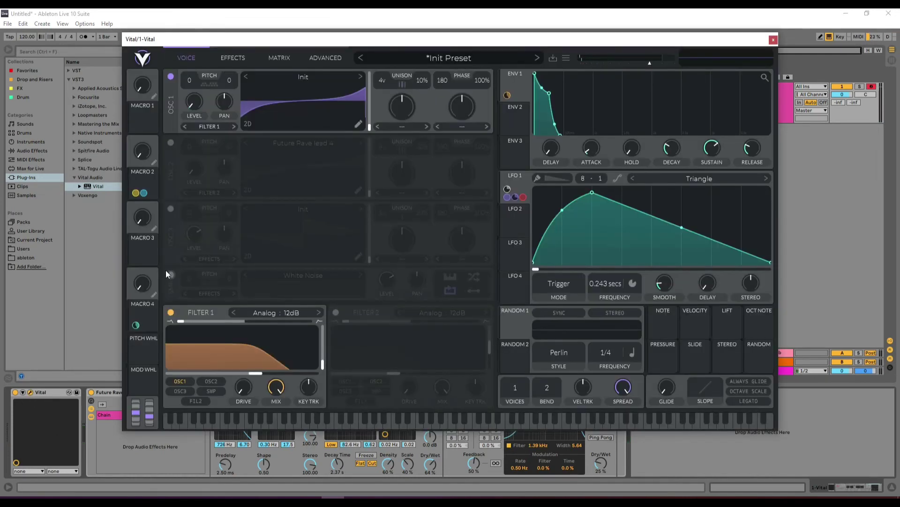
left_click(170, 274)
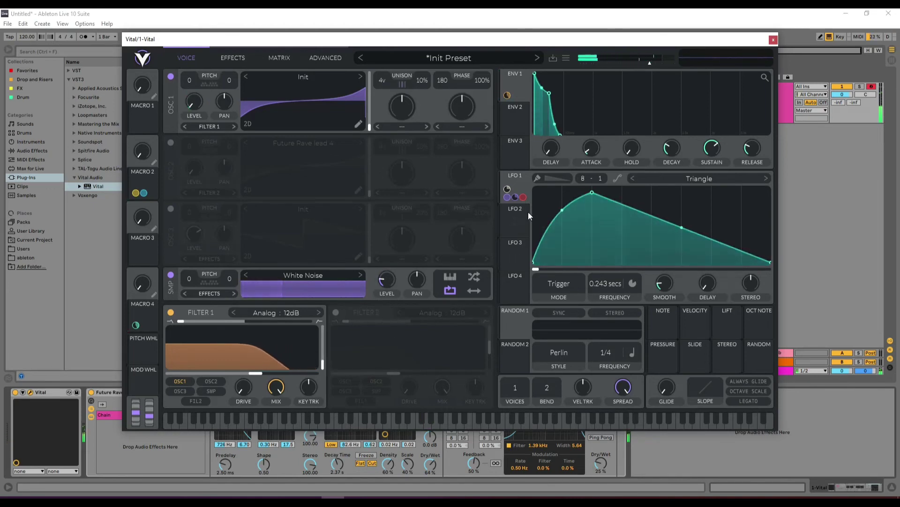
left_click_drag(511, 205, 386, 280)
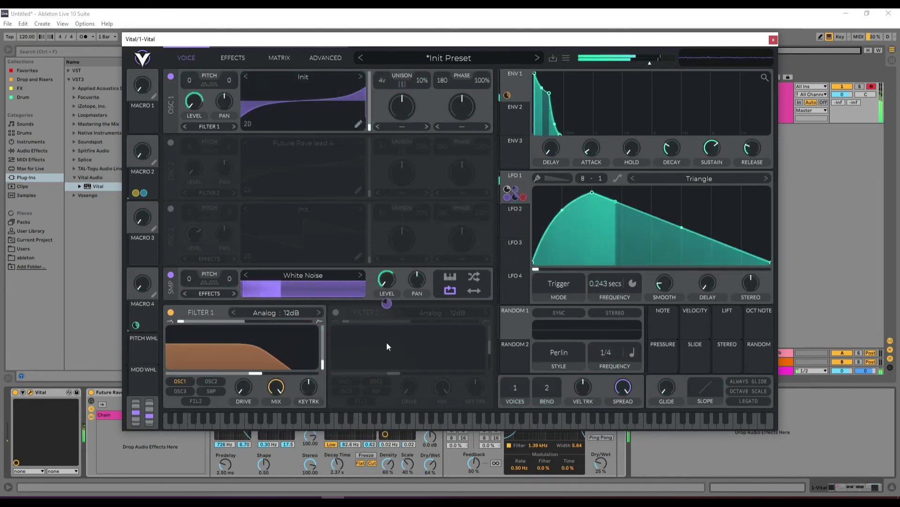
right_click(388, 292)
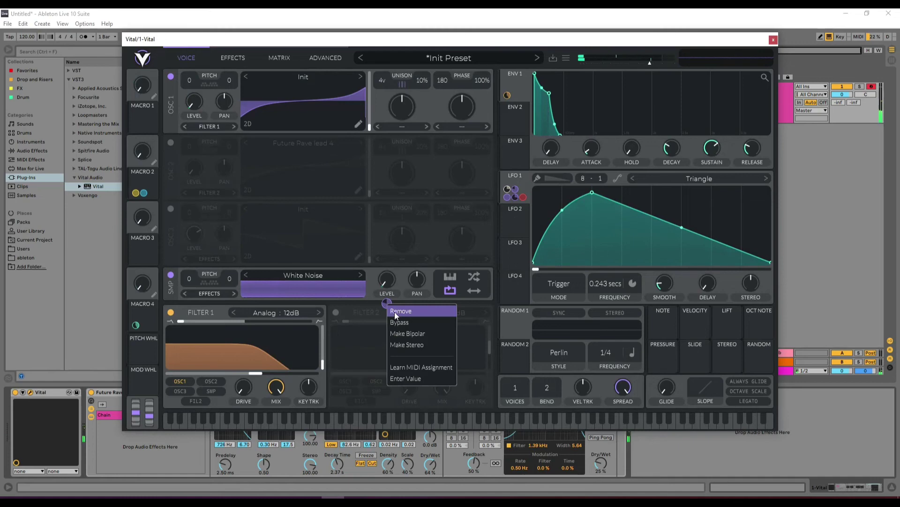
left_click(395, 311)
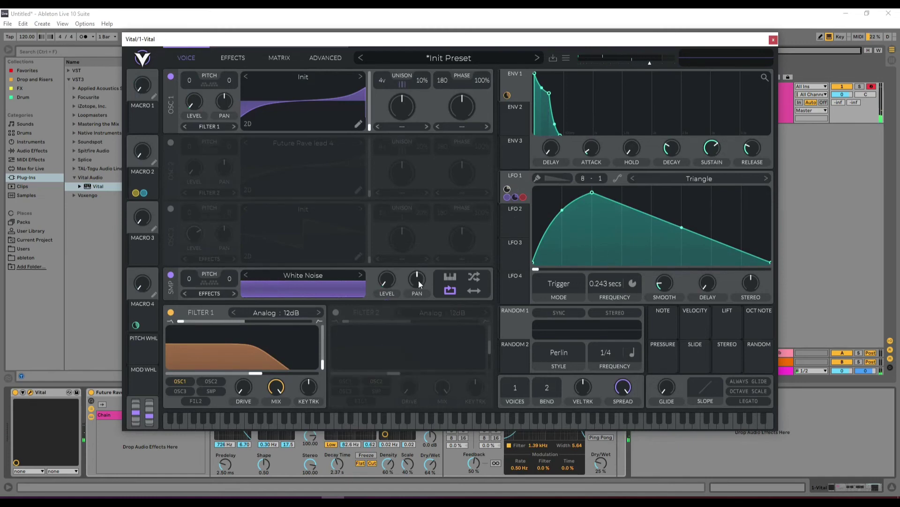
- Route the White Noise sample to Filter 1 and modulate its level with LFO 2, set to 0.257 secs with a lowered peak and curved rise
left_click(235, 293)
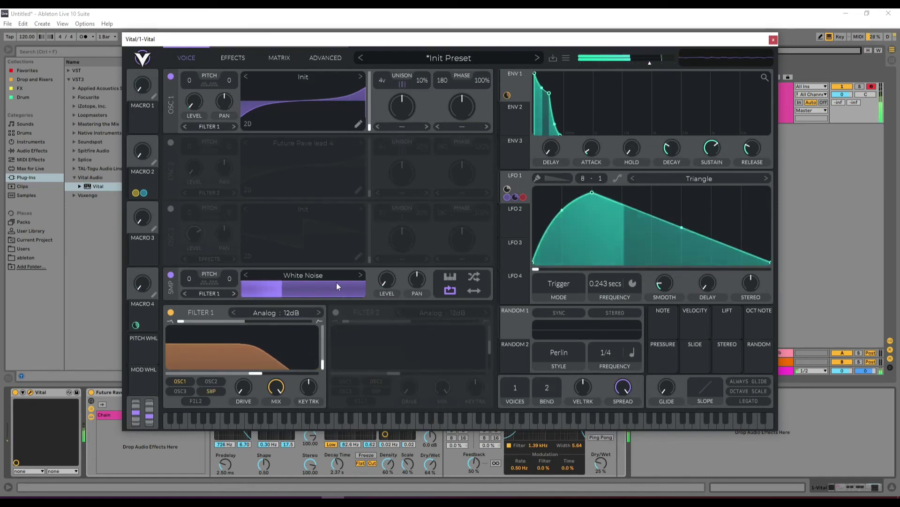
left_click(519, 213)
left_click_drag(658, 190, 592, 219)
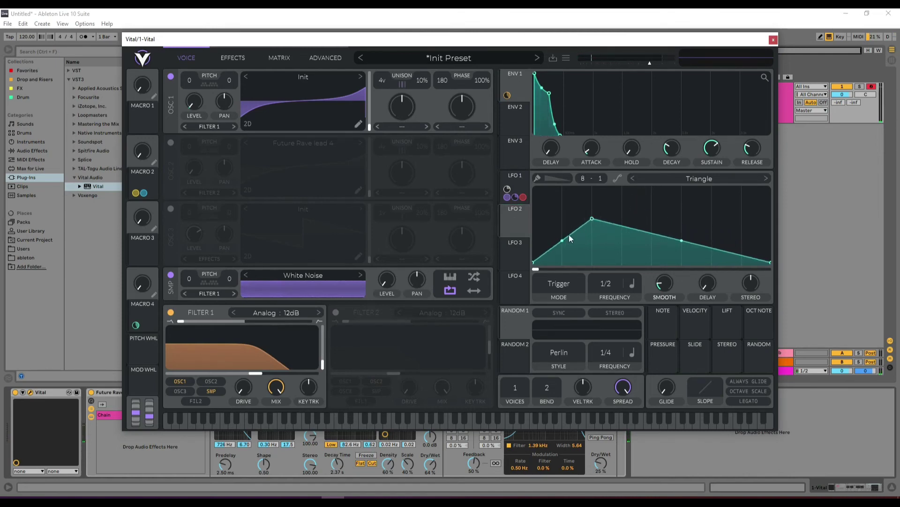
left_click(634, 284)
left_click(639, 301)
left_click_drag(515, 224, 383, 282)
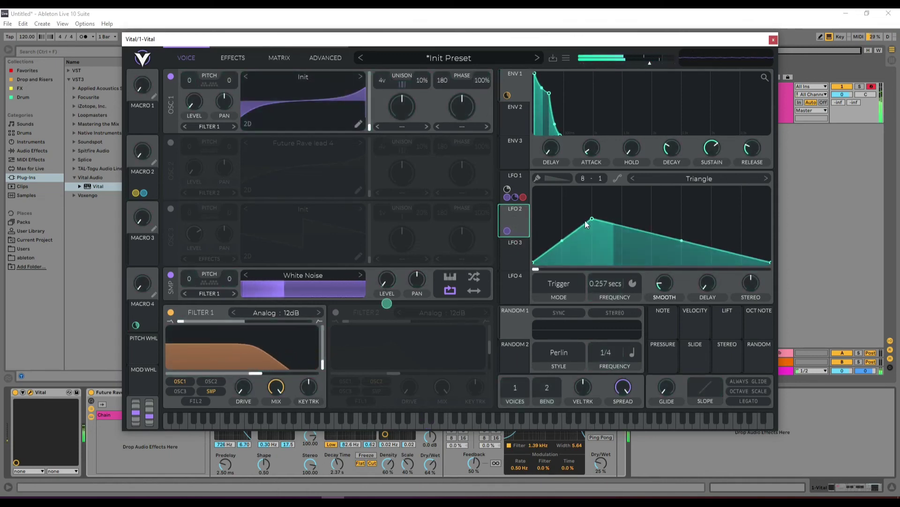
left_click_drag(563, 241, 591, 226)
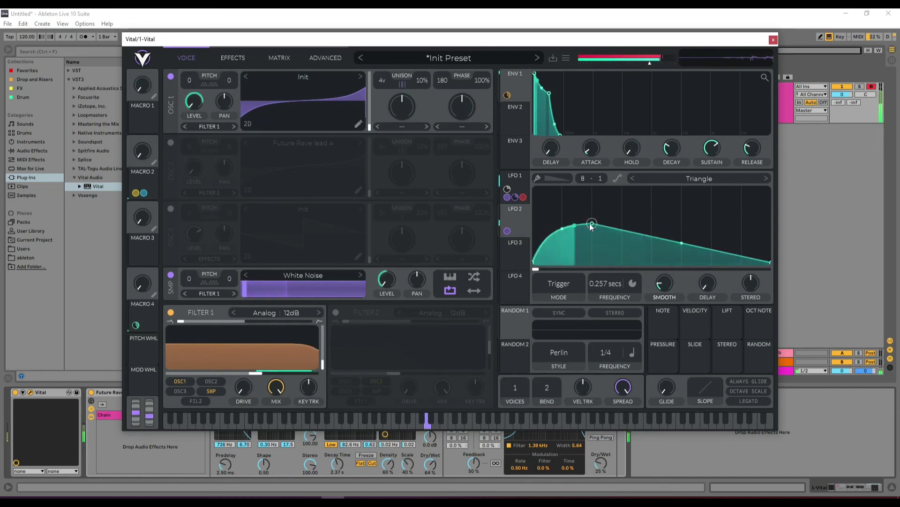
- Close the Vital window and switch off the Reverb and Delay devices on the Vital track
left_click(773, 40)
left_click(215, 392)
left_click(448, 392)
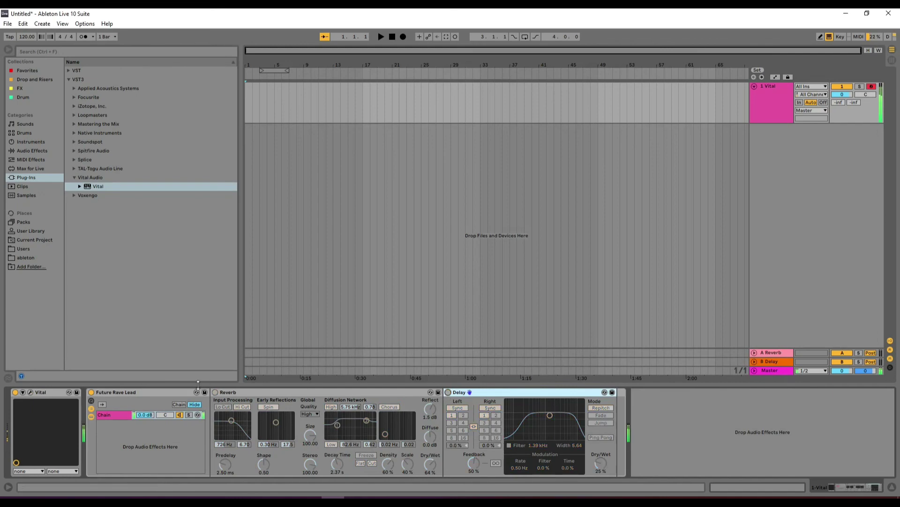
- Reopen Vital, load the Future Rave lead 5 preset from the preset browser, and return to the synth view
left_click(31, 392)
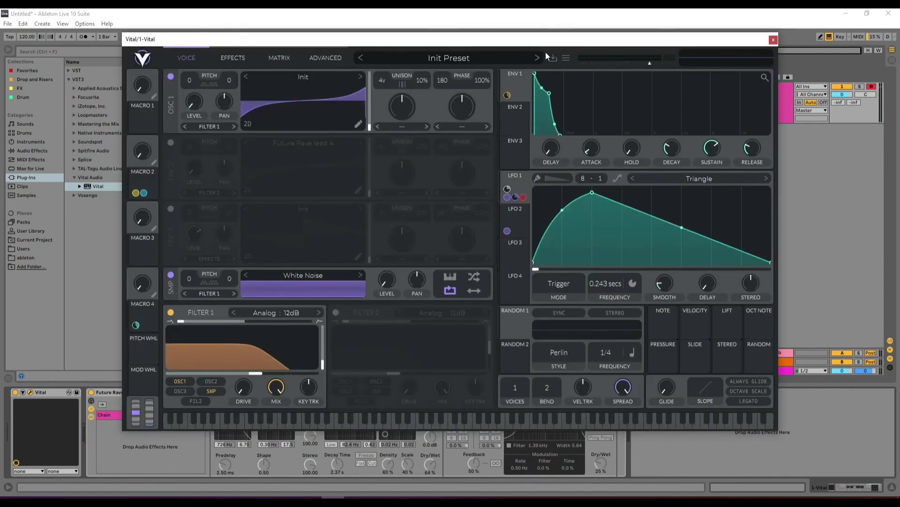
left_click(565, 58)
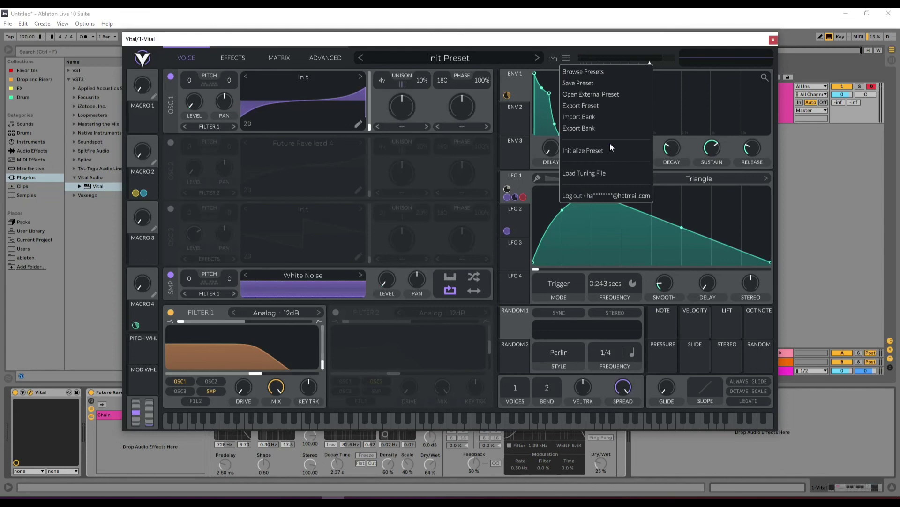
left_click(586, 72)
scroll(450, 328, "down", 10)
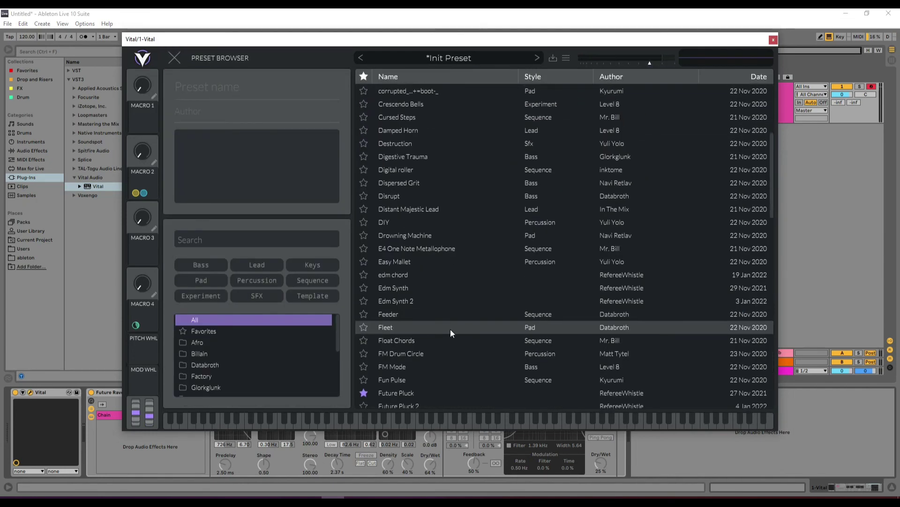
scroll(443, 356, "down", 2)
left_click(438, 375)
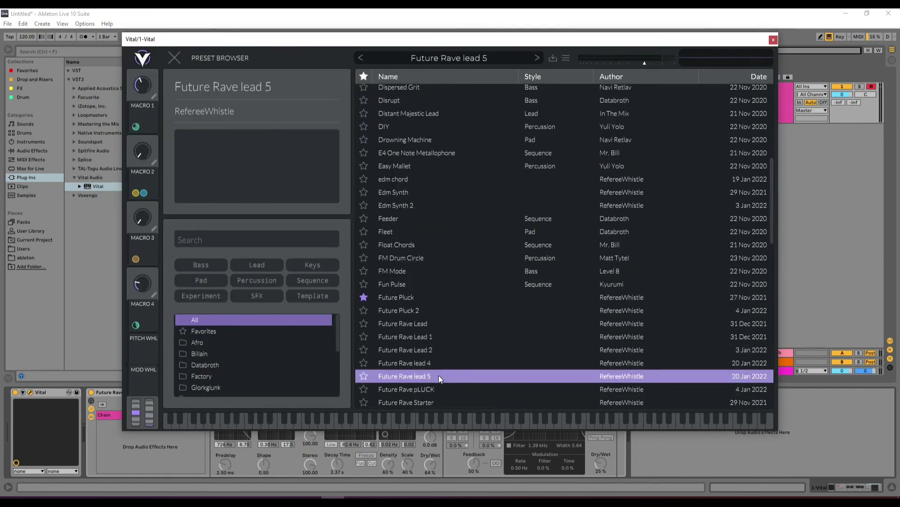
left_click(171, 57)
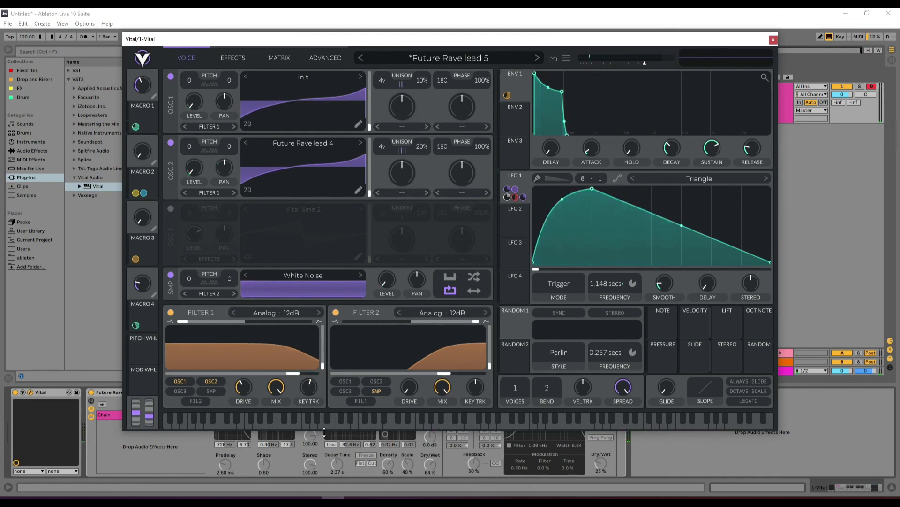
left_click(310, 497)
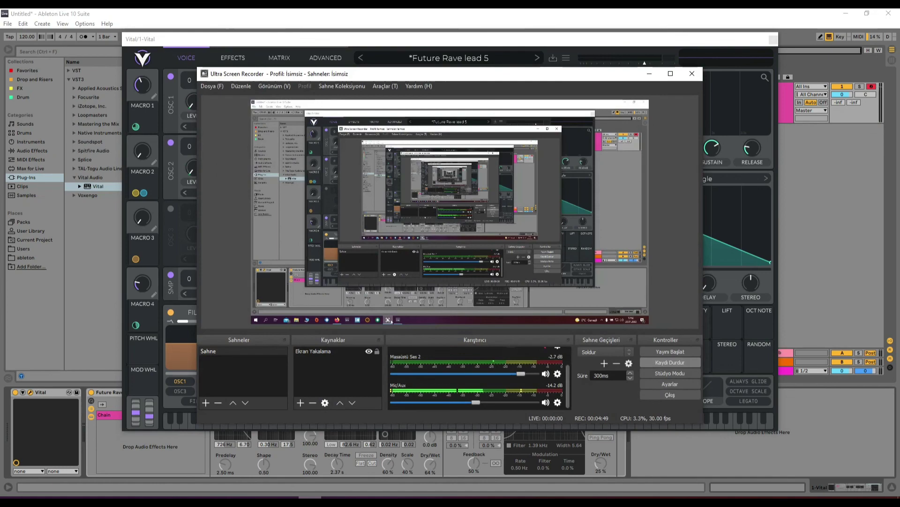
left_click(315, 497)
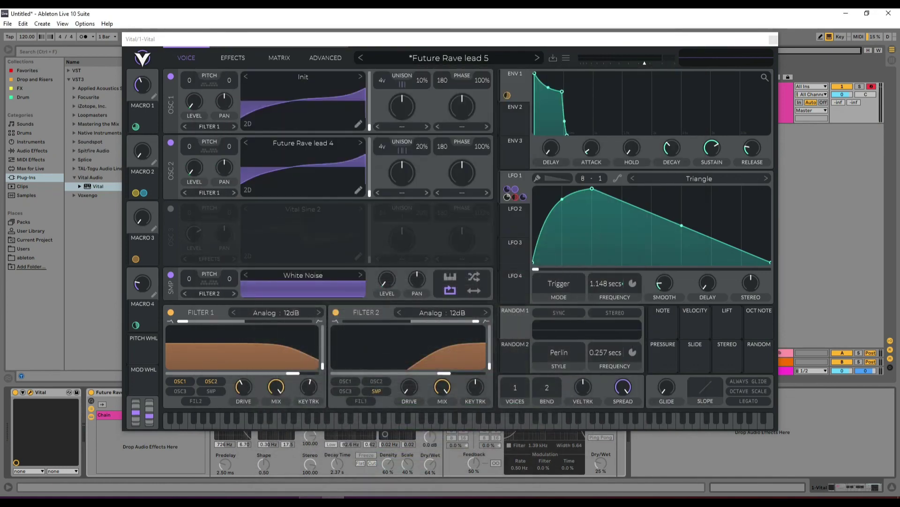
left_click(311, 496)
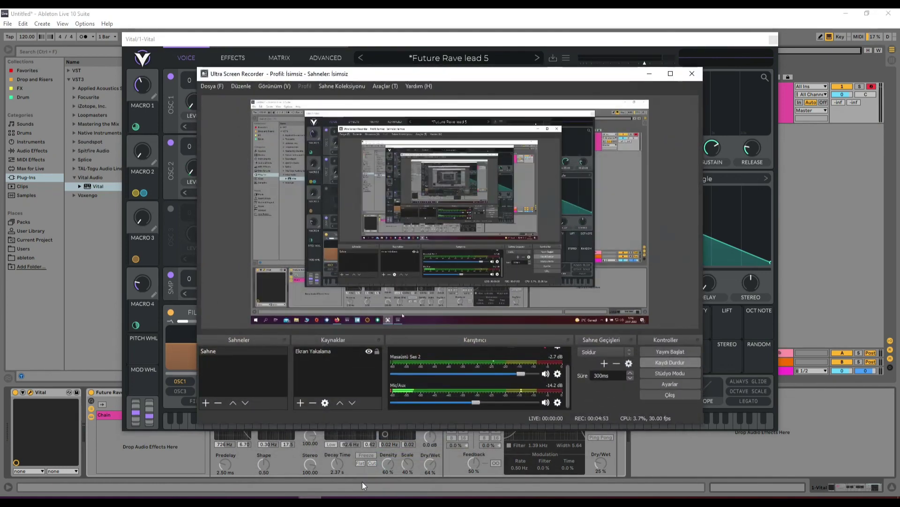